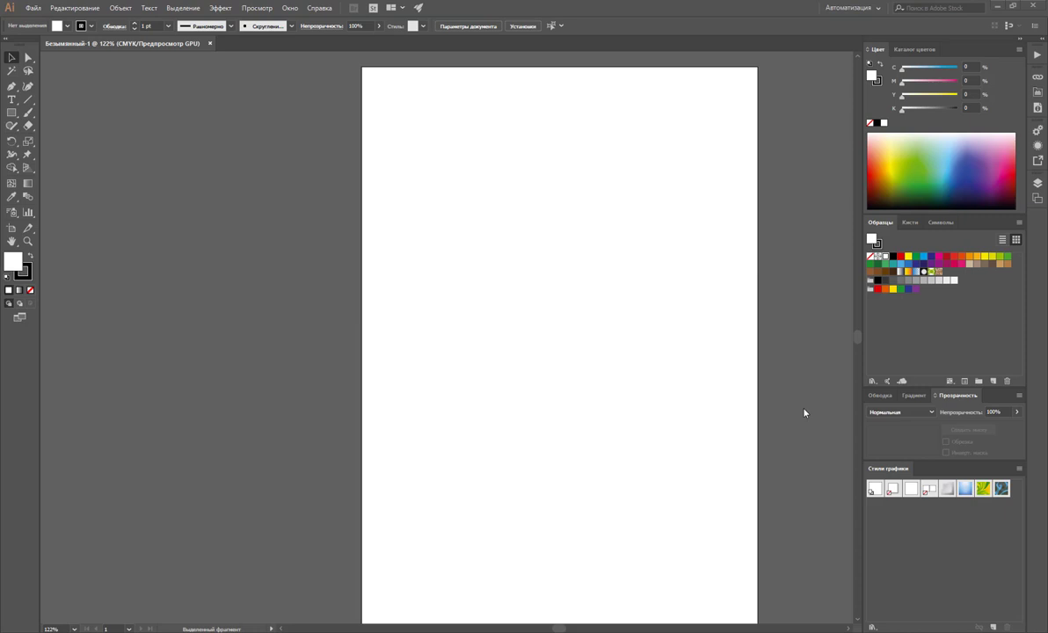
# Fit the artboard in view and draw a closed crescent about 71 mm tall in its upper left area with the Pen tool.
pyautogui.hotkey('ctrl', '0')
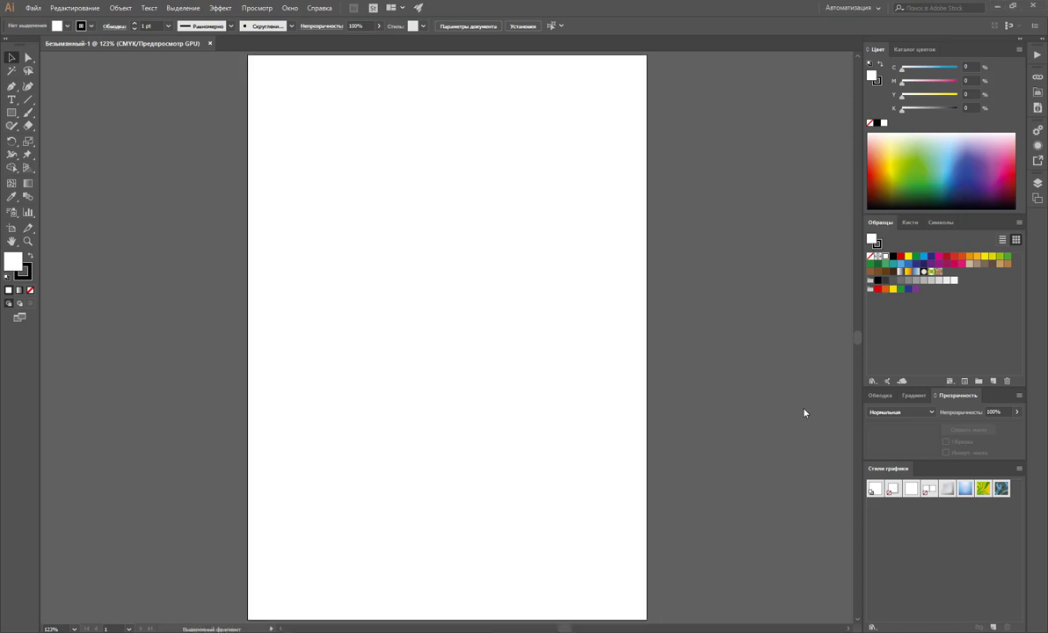
pyautogui.click(14, 87)
pyautogui.click(380, 116)
pyautogui.click(302, 188)
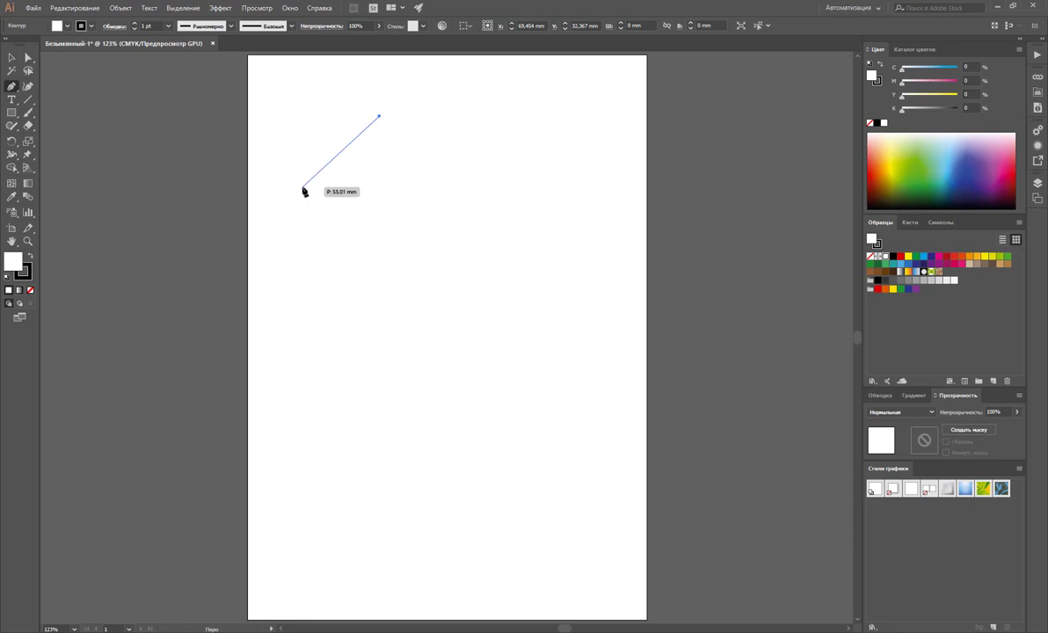
pyautogui.moveTo(303, 188); pyautogui.dragTo(302, 260)
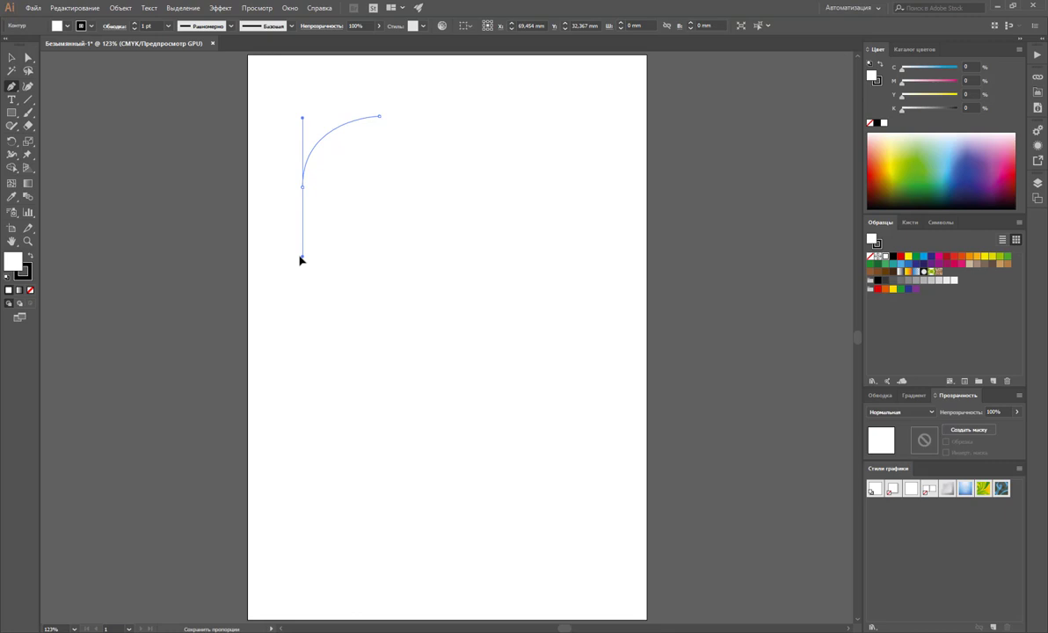
pyautogui.click(380, 245)
pyautogui.moveTo(382, 251)
pyautogui.mouseDown()
pyautogui.moveTo(374, 263)
pyautogui.moveTo(382, 252)
pyautogui.mouseUp()
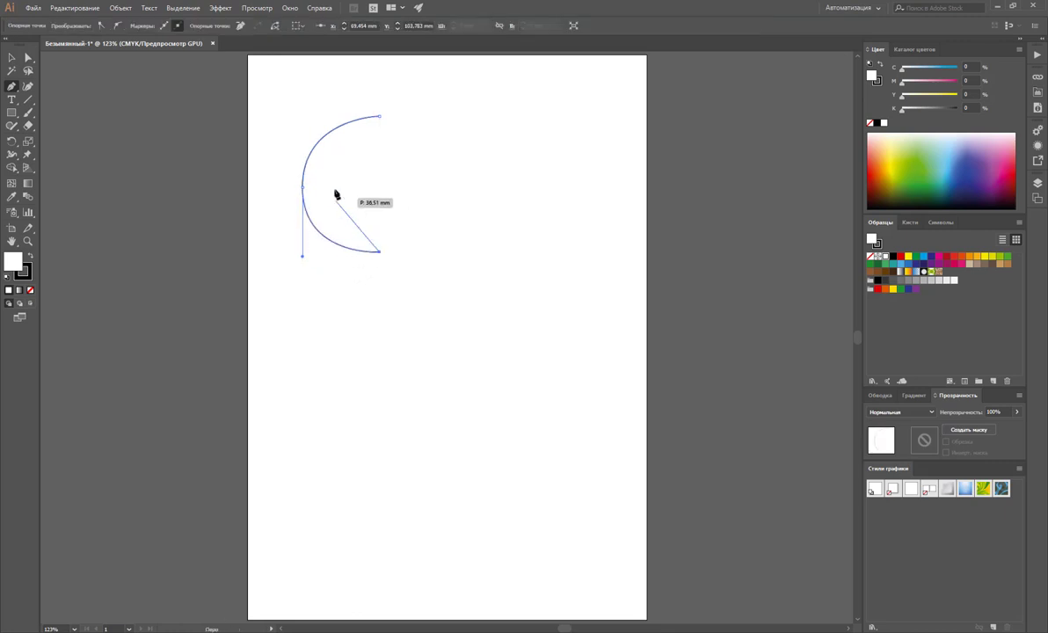
pyautogui.moveTo(331, 184); pyautogui.dragTo(334, 159)
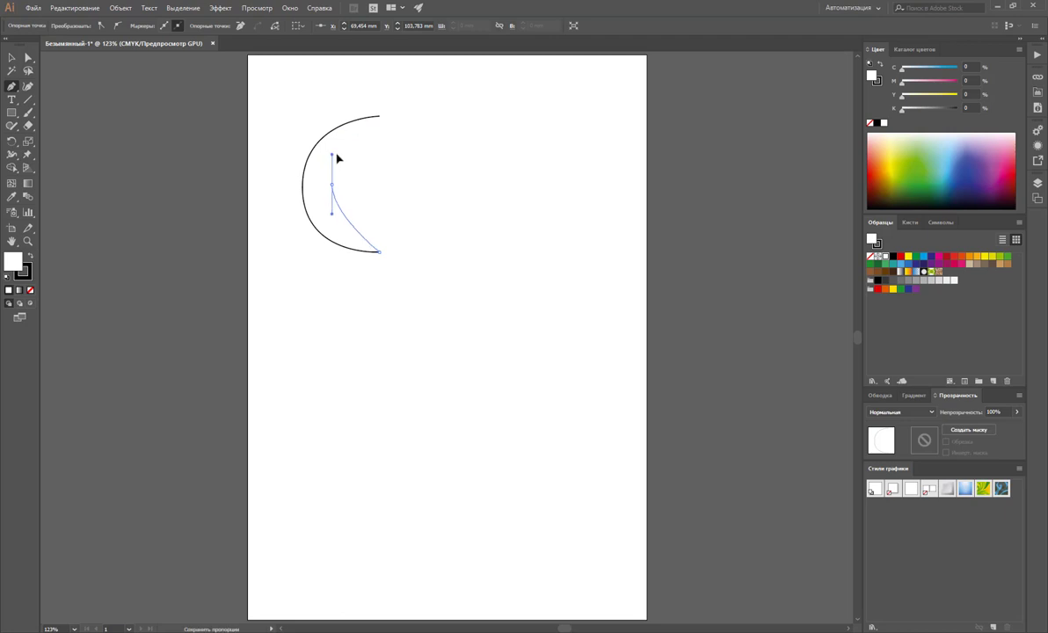
pyautogui.click(380, 117)
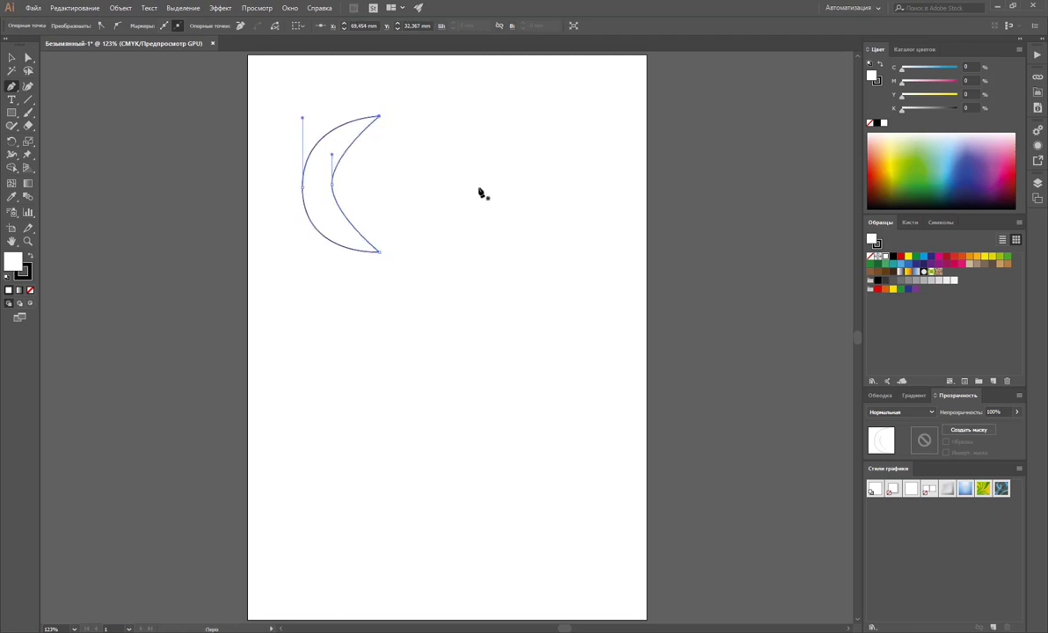
# Draw a second, narrower closed crescent about 63 mm tall beside the first one with the Pen tool.
pyautogui.click(472, 117)
pyautogui.moveTo(423, 177); pyautogui.dragTo(423, 216)
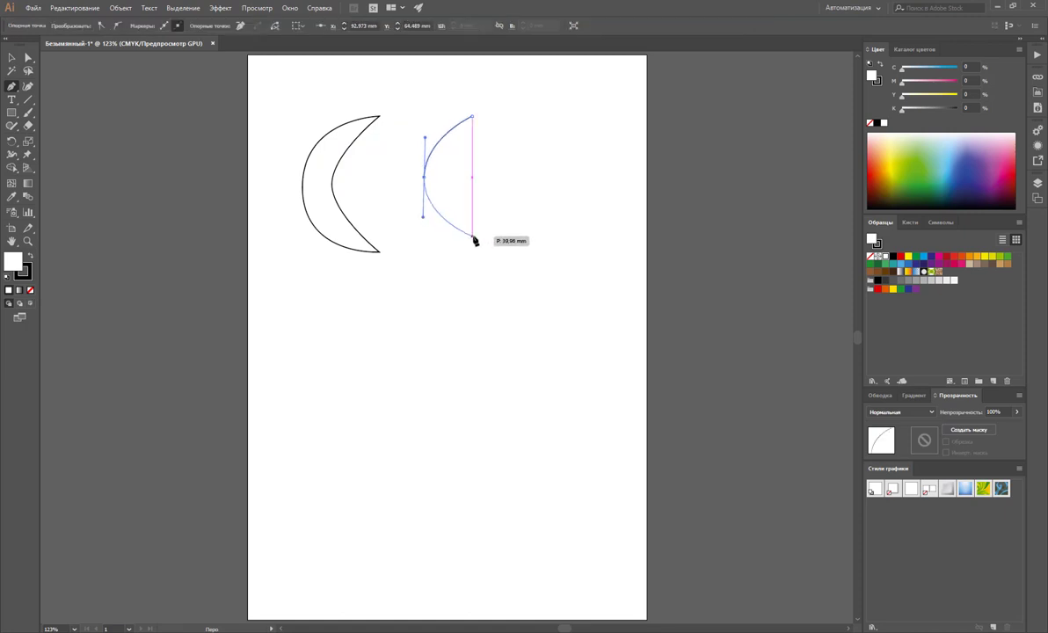
pyautogui.click(473, 238)
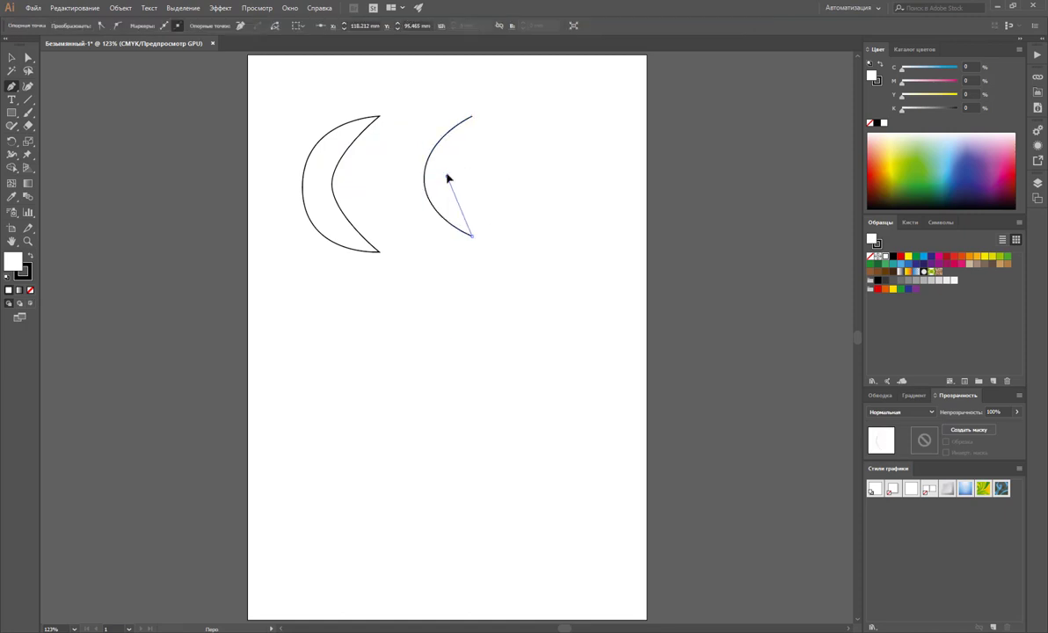
pyautogui.moveTo(447, 177); pyautogui.dragTo(449, 151)
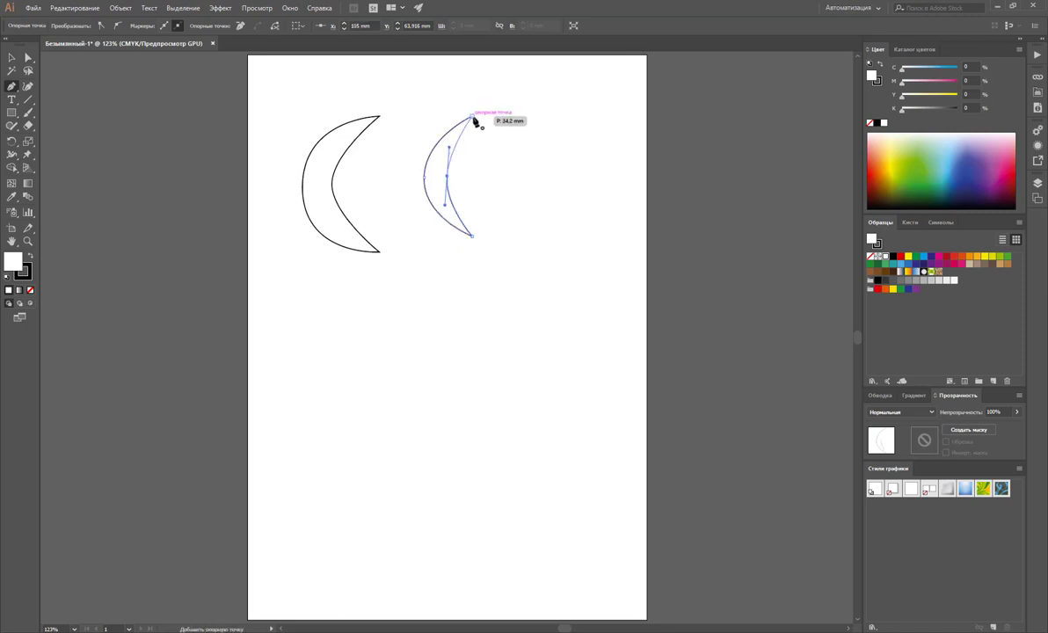
pyautogui.click(472, 116)
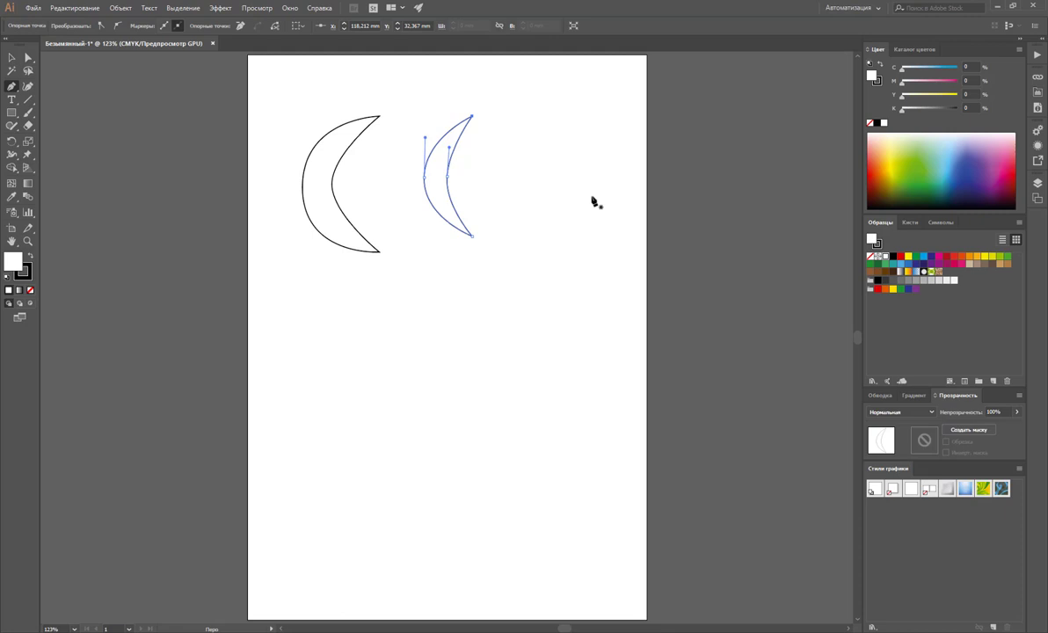
# Draw a third, thicker pen crescent about 46 x 41 mm beside the second one and deselect it.
pyautogui.click(599, 133)
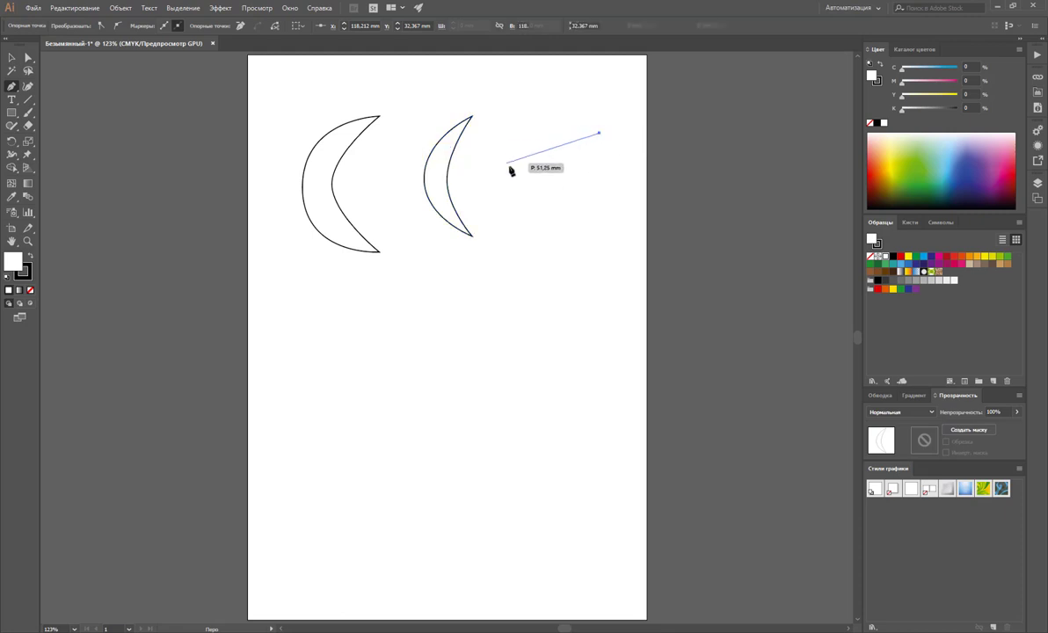
pyautogui.moveTo(513, 169); pyautogui.dragTo(511, 228)
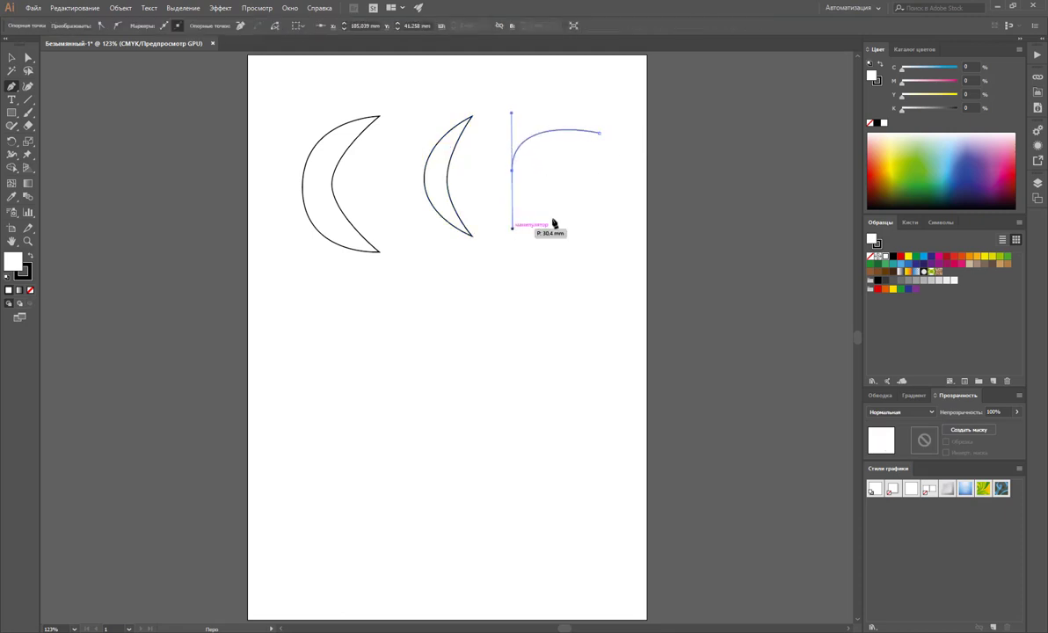
pyautogui.moveTo(600, 202); pyautogui.dragTo(555, 152)
pyautogui.click(600, 133)
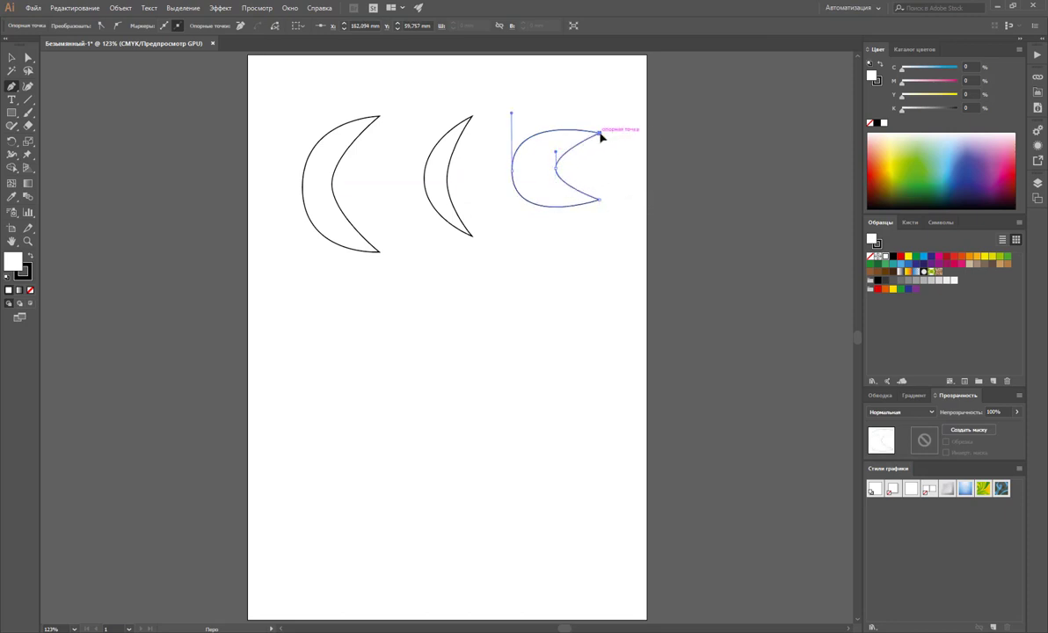
pyautogui.press('v')
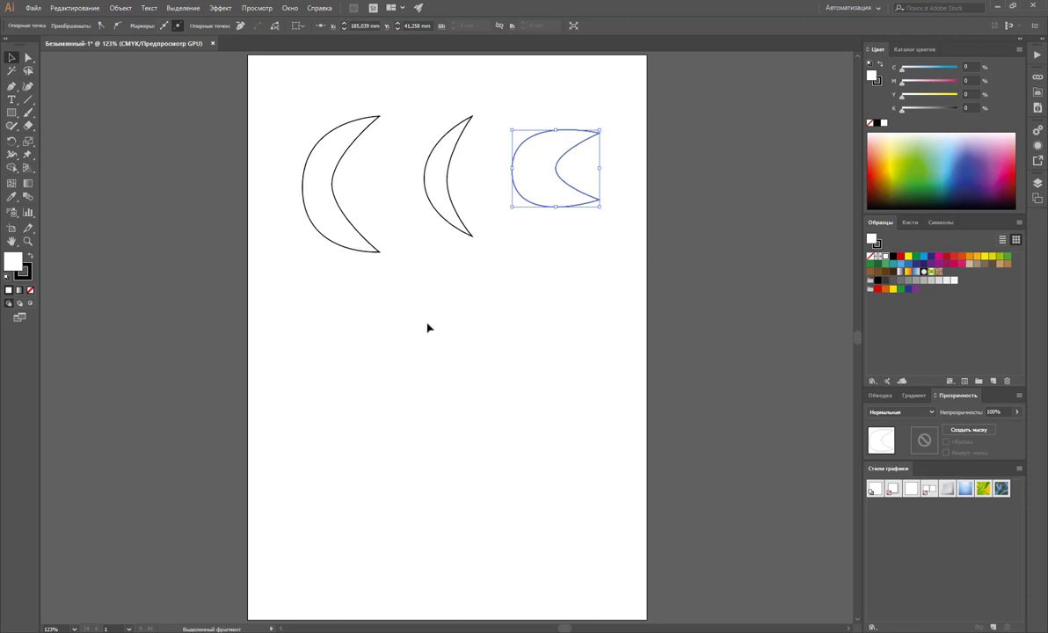
pyautogui.moveTo(619, 260); pyautogui.dragTo(518, 128)
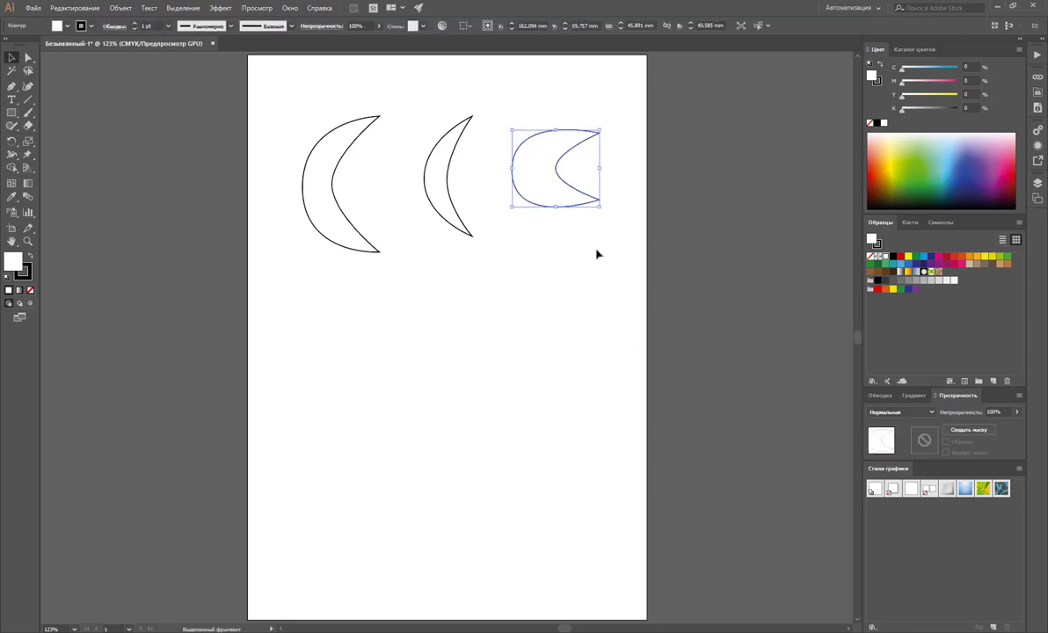
pyautogui.click(486, 284)
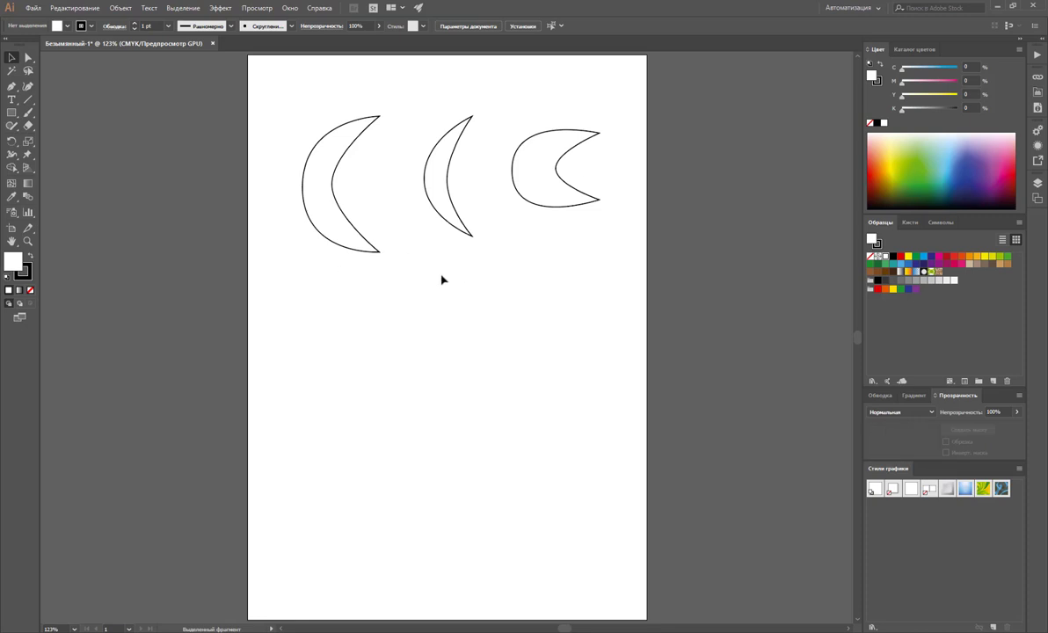
# Draw a freehand closed crescent about 56 x 58 mm below the first one with the Pencil tool and deselect it.
pyautogui.click(30, 114)
pyautogui.click(12, 128)
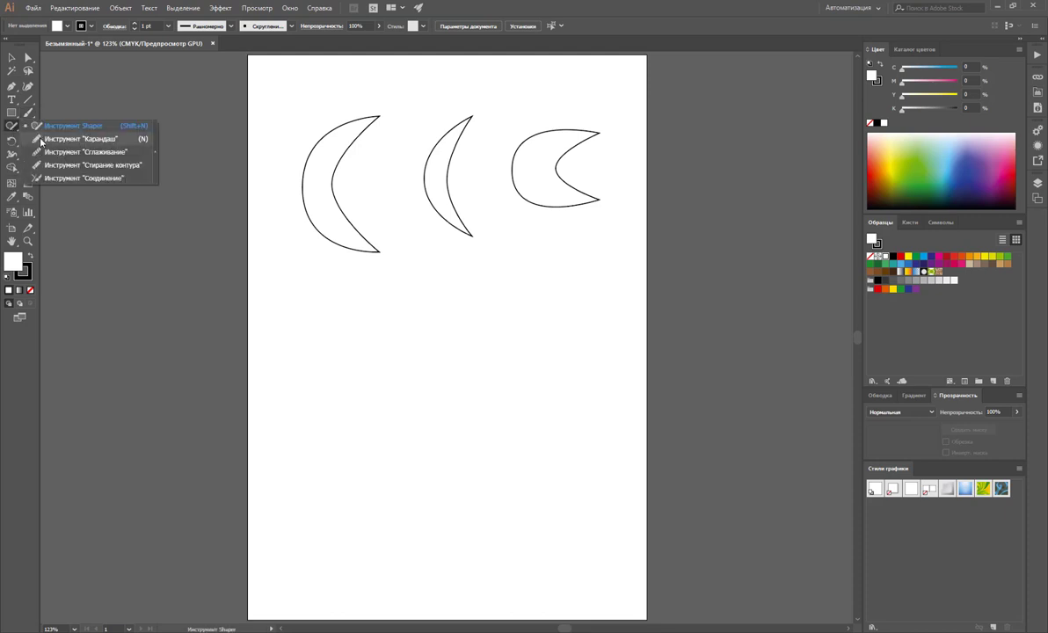
pyautogui.click(51, 141)
pyautogui.moveTo(380, 313)
pyautogui.mouseDown()
pyautogui.moveTo(324, 281)
pyautogui.moveTo(290, 297)
pyautogui.moveTo(275, 328)
pyautogui.moveTo(285, 367)
pyautogui.moveTo(311, 389)
pyautogui.moveTo(343, 387)
pyautogui.moveTo(364, 367)
pyautogui.moveTo(317, 355)
pyautogui.moveTo(321, 309)
pyautogui.moveTo(380, 313)
pyautogui.mouseUp()
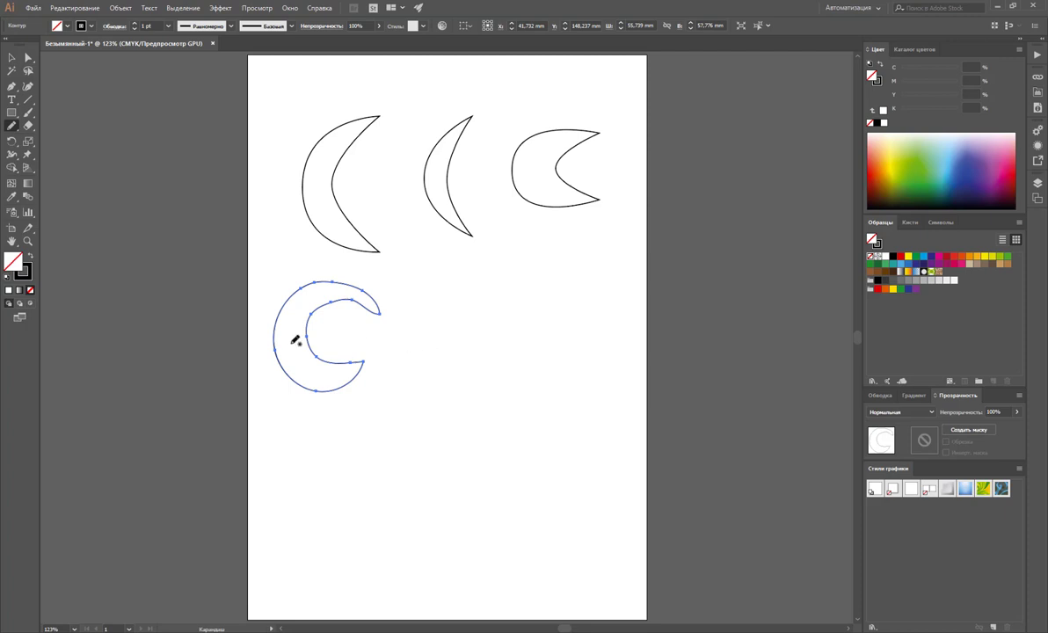
pyautogui.click(14, 59)
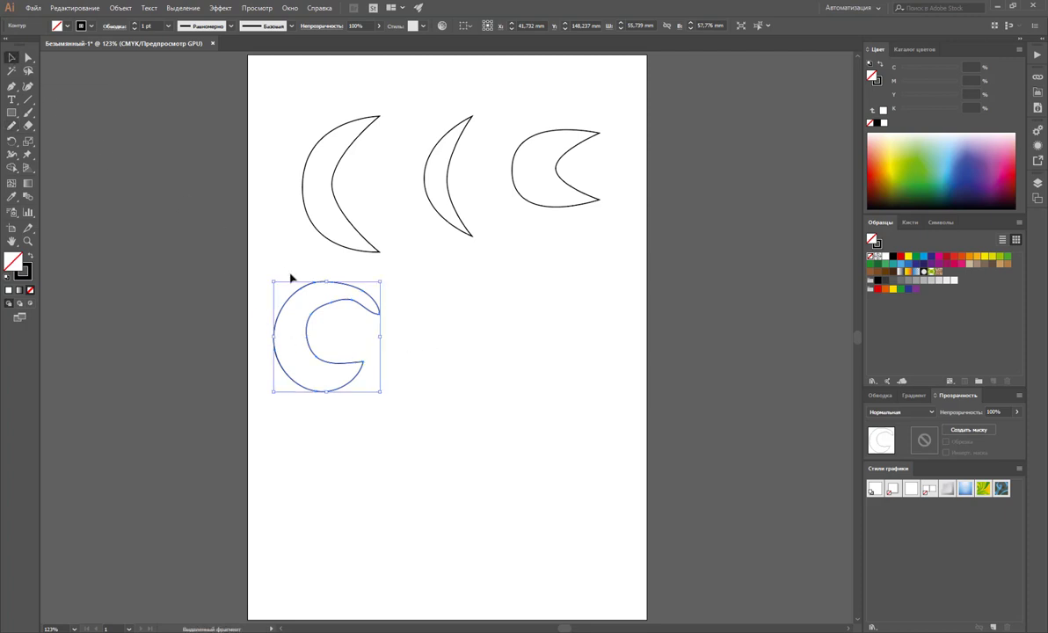
pyautogui.click(451, 383)
pyautogui.moveTo(424, 419); pyautogui.dragTo(337, 320)
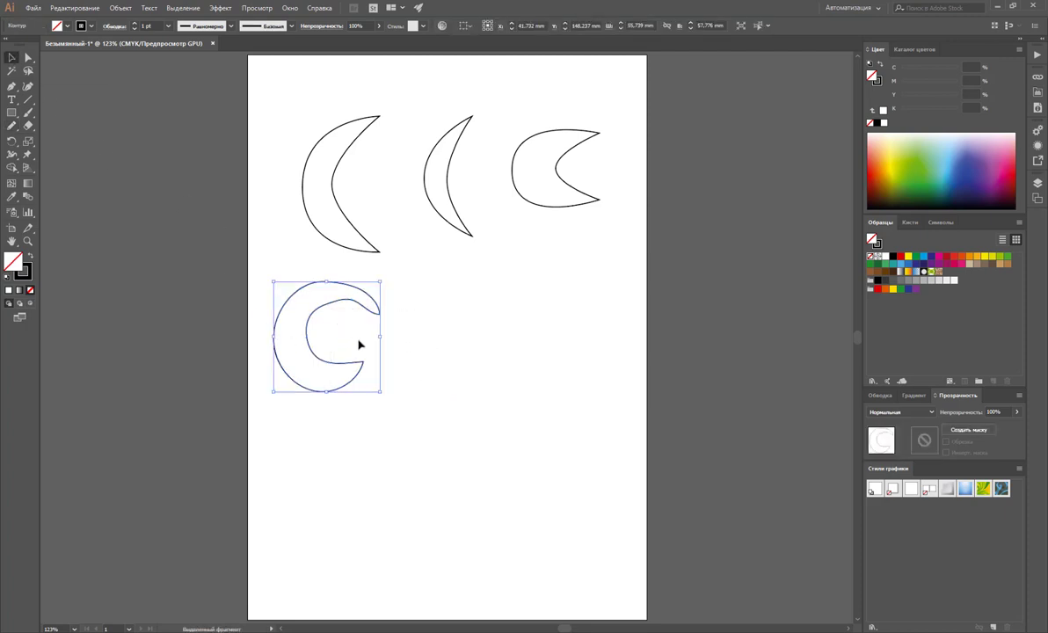
pyautogui.click(412, 363)
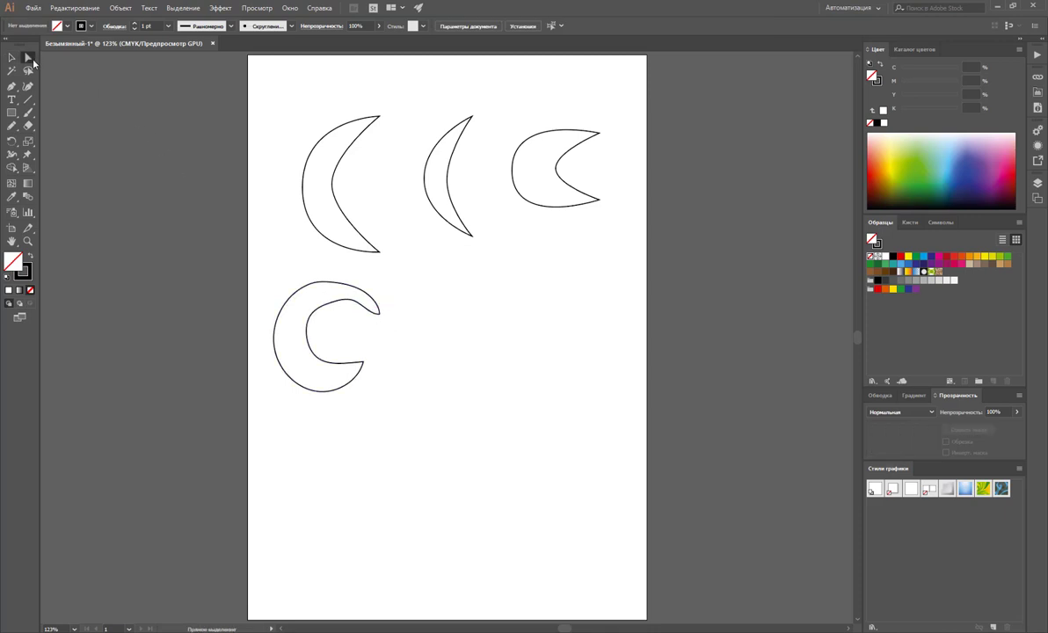
# Compare the anchor points of the pencil-drawn crescent with those of the pen crescent above it using Direct Selection.
pyautogui.click(28, 57)
pyautogui.moveTo(250, 242); pyautogui.dragTo(364, 379)
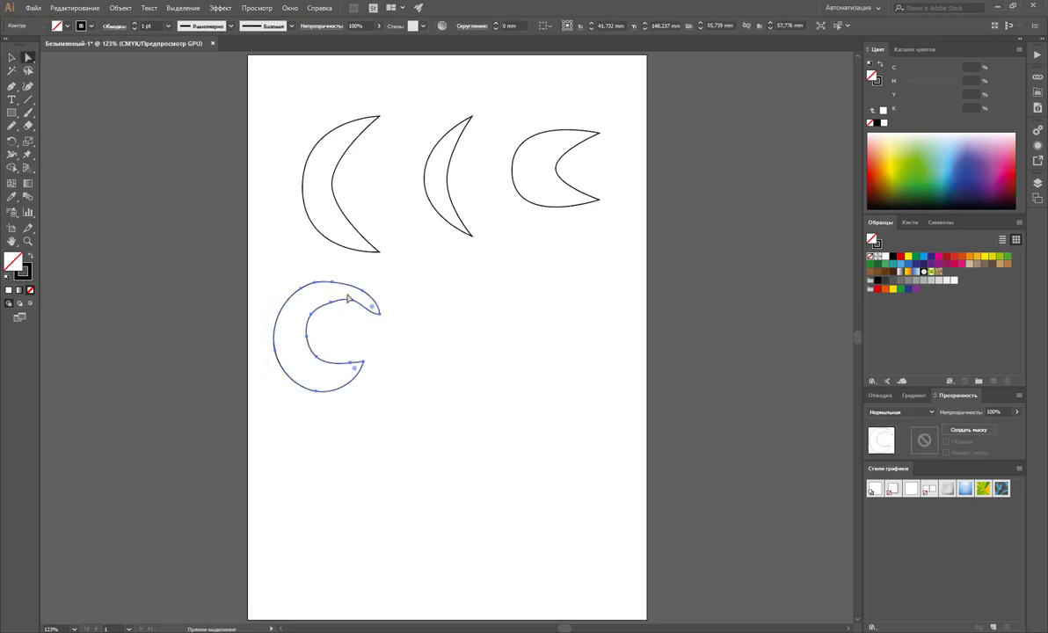
pyautogui.moveTo(239, 74); pyautogui.dragTo(397, 440)
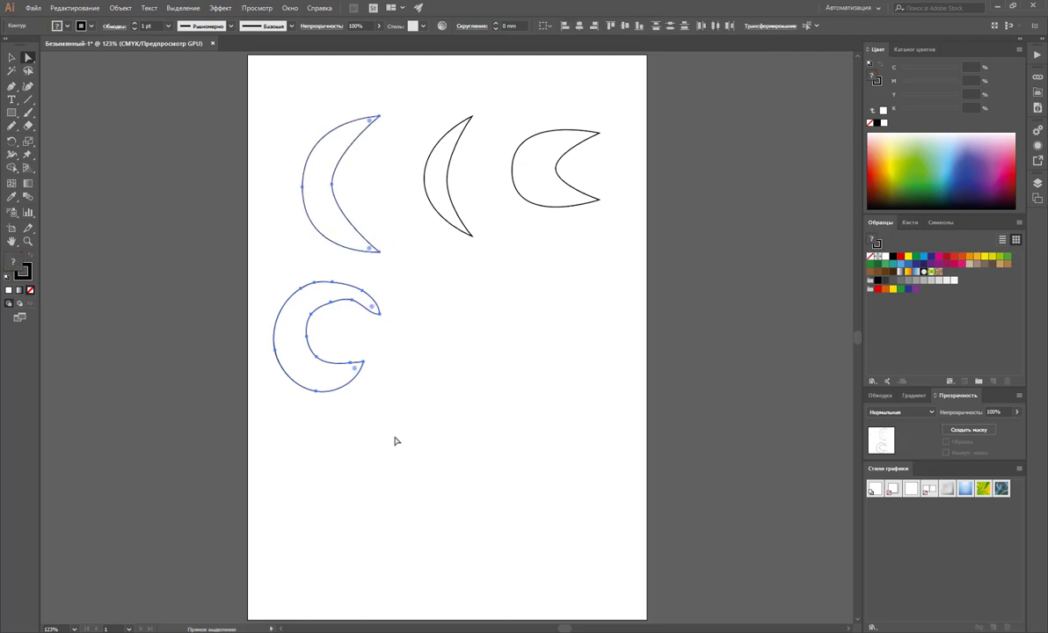
pyautogui.click(379, 116)
# Draw a circle about 65 mm in diameter below the pencil-drawn crescent with the Ellipse tool.
pyautogui.click(11, 113)
pyautogui.click(60, 139)
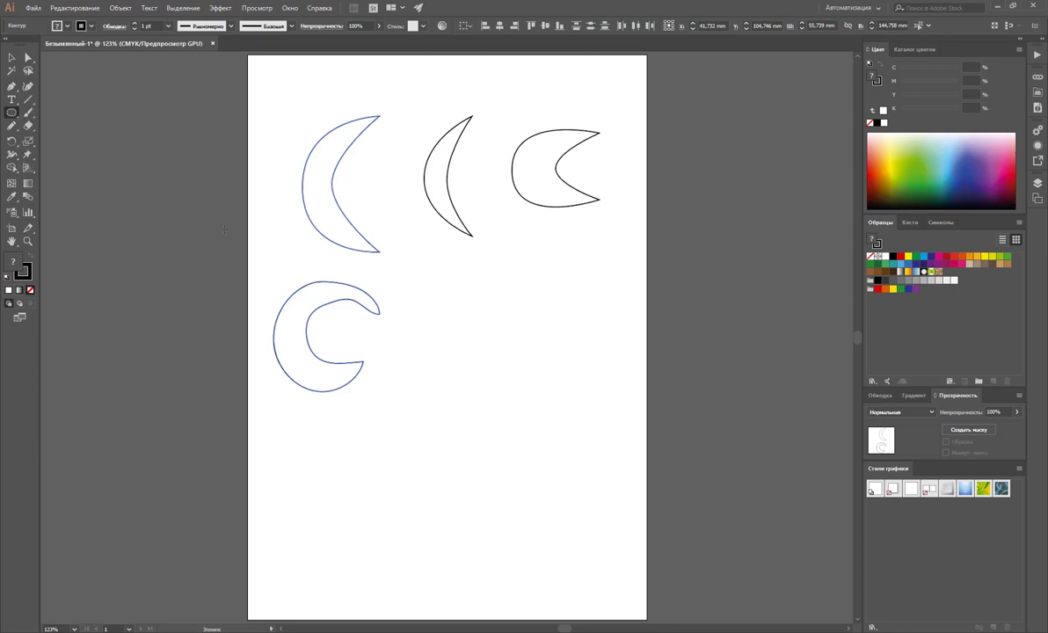
pyautogui.scroll(-3, 428, 309)
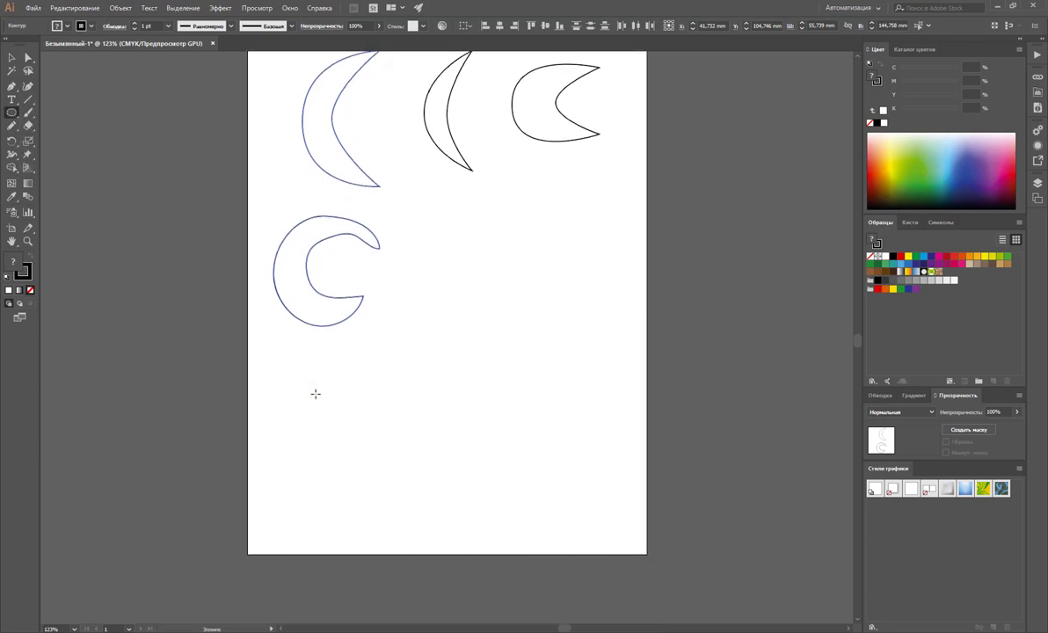
pyautogui.moveTo(315, 393); pyautogui.dragTo(440, 510)
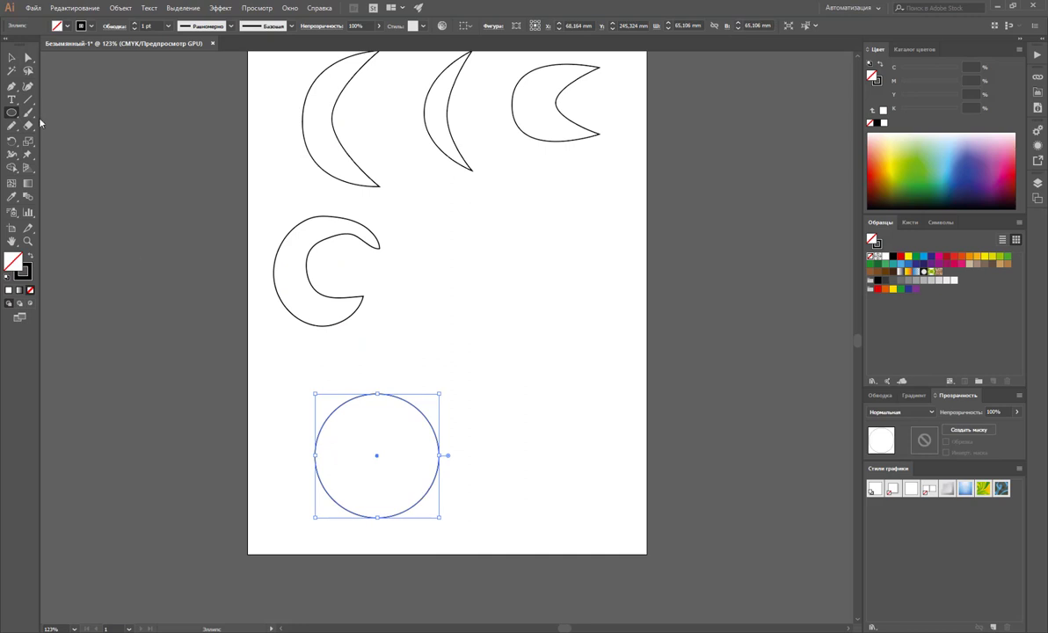
# Draw a second circle of similar size overlapping the first and move it level with it, offset to the right.
pyautogui.click(11, 57)
pyautogui.click(12, 113)
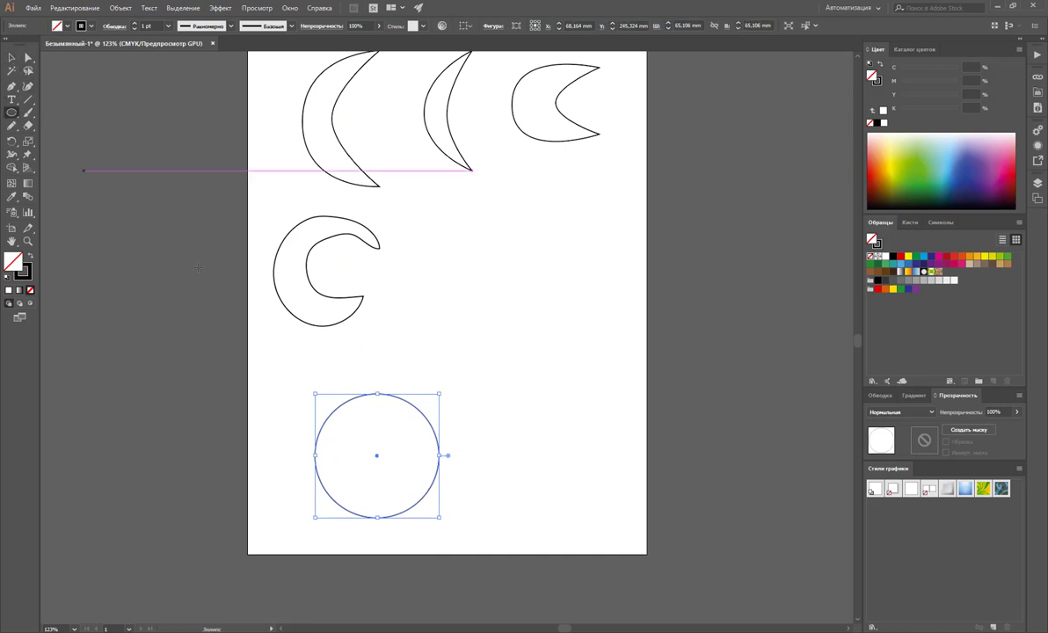
pyautogui.moveTo(472, 466); pyautogui.dragTo(370, 403)
pyautogui.press('v')
pyautogui.click(541, 386)
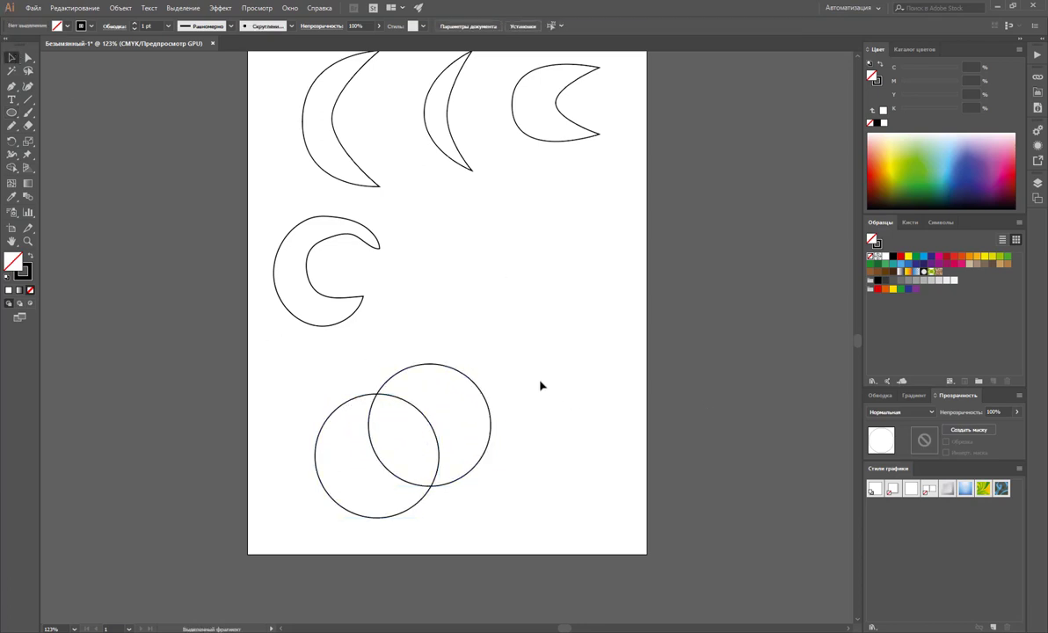
pyautogui.moveTo(490, 406); pyautogui.dragTo(488, 440)
# Subtract the front circle from the back one with Pathfinder's Minus Front to form a crescent, and deselect it.
pyautogui.moveTo(478, 362); pyautogui.dragTo(414, 431)
pyautogui.click(290, 8)
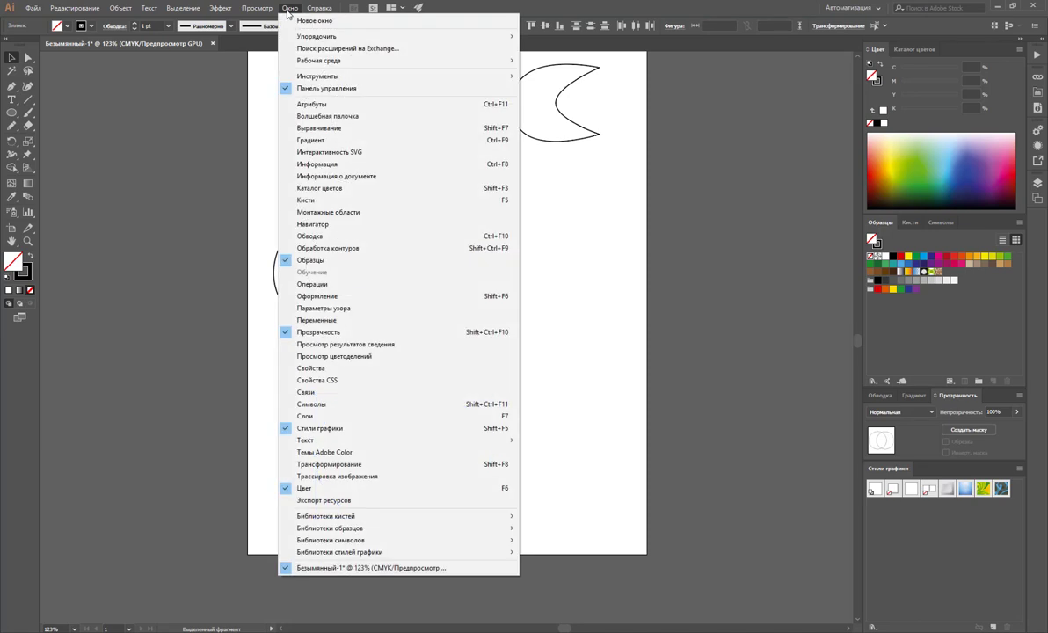
pyautogui.click(374, 248)
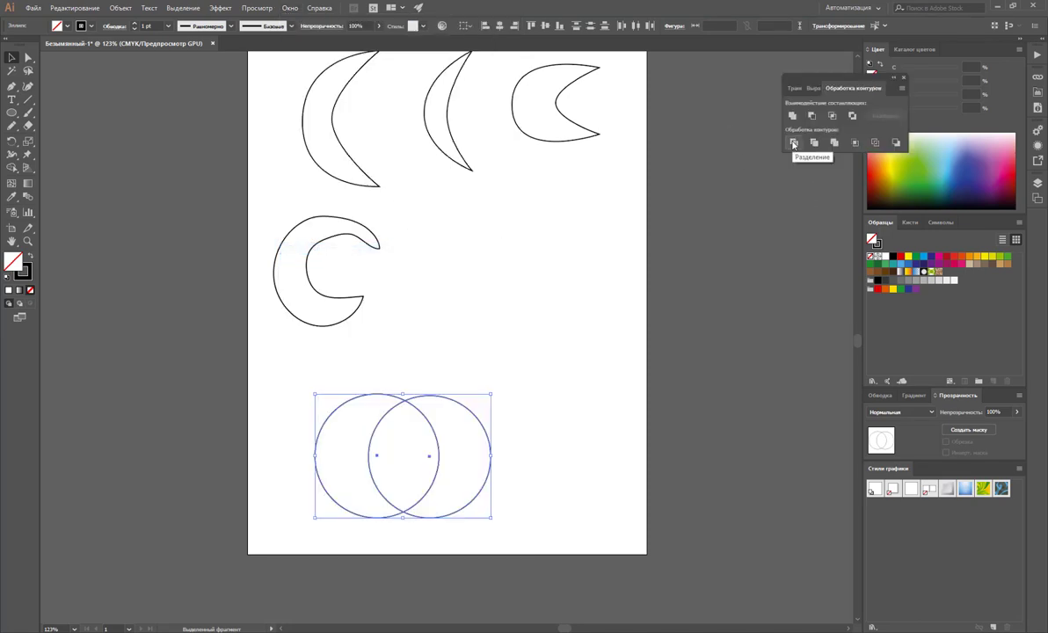
pyautogui.click(812, 115)
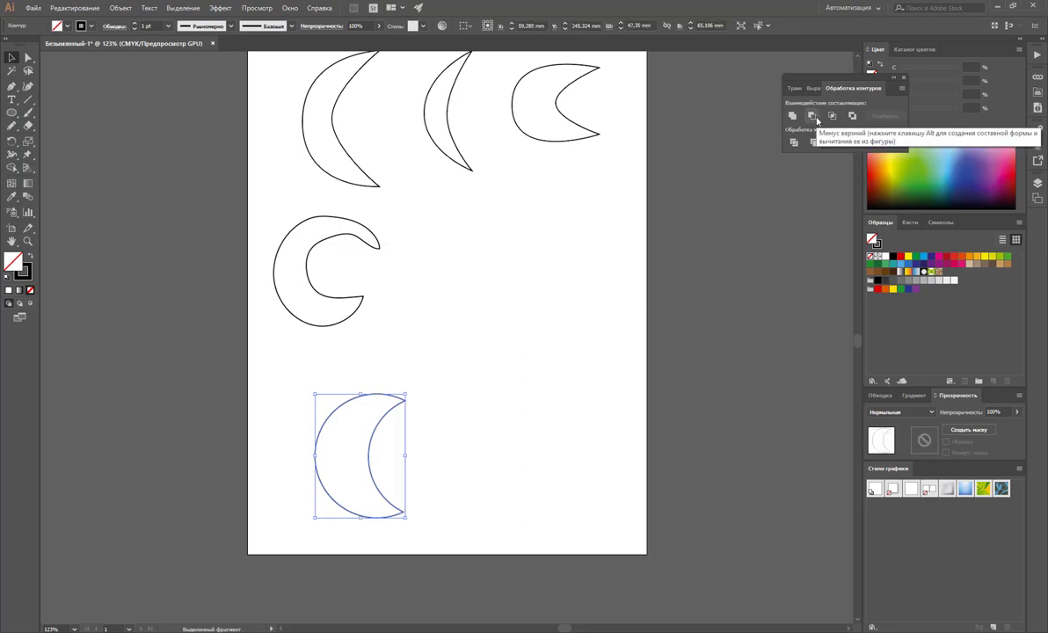
pyautogui.click(574, 422)
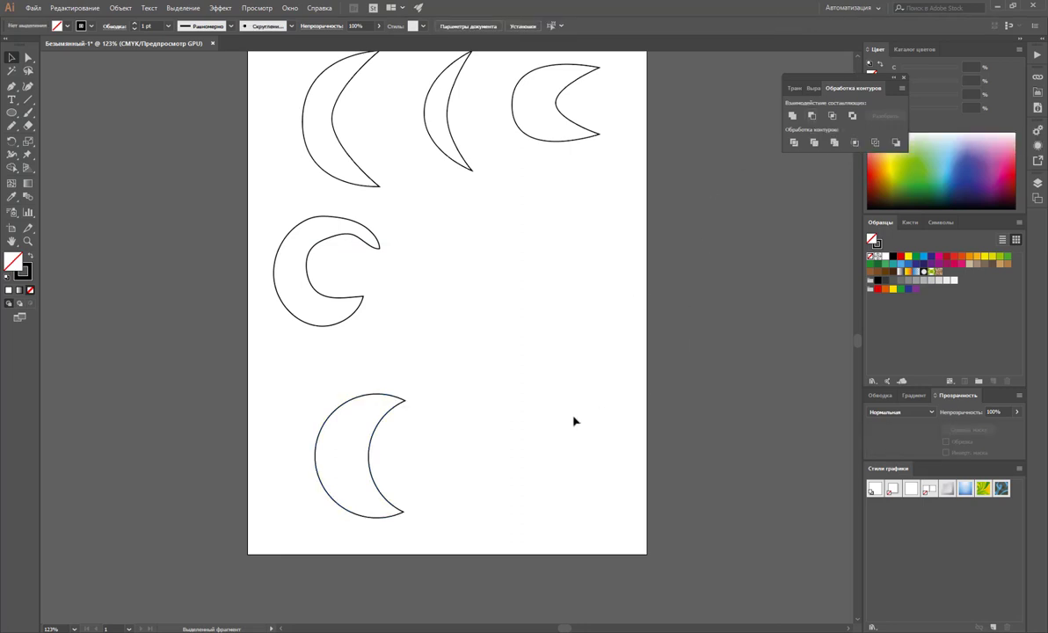
pyautogui.scroll(2, 574, 421)
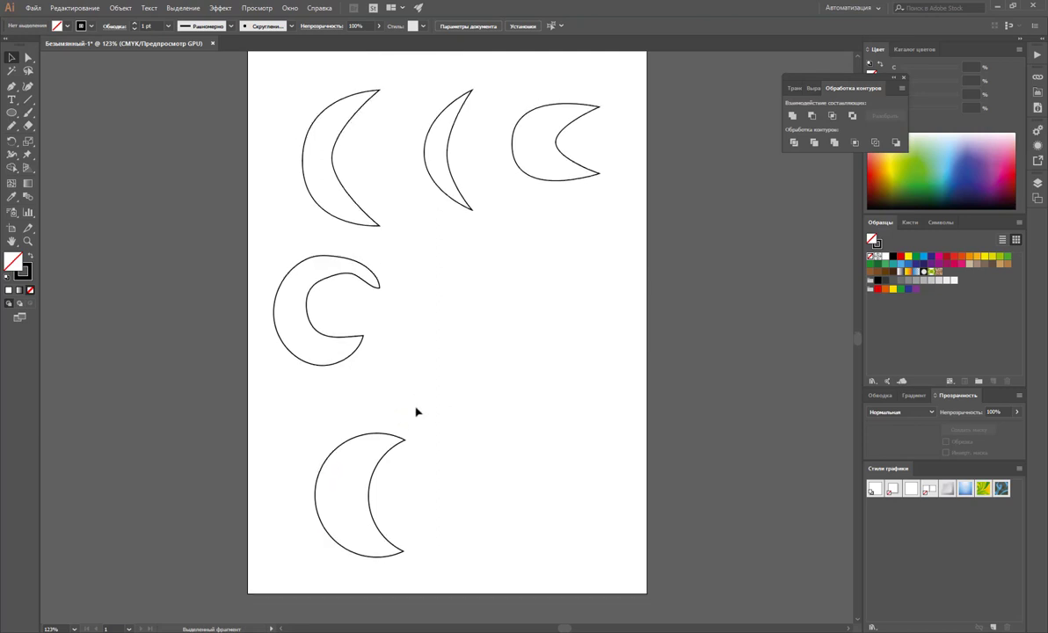
pyautogui.moveTo(412, 372); pyautogui.dragTo(266, 537)
pyautogui.click(516, 497)
pyautogui.moveTo(243, 61); pyautogui.dragTo(626, 237)
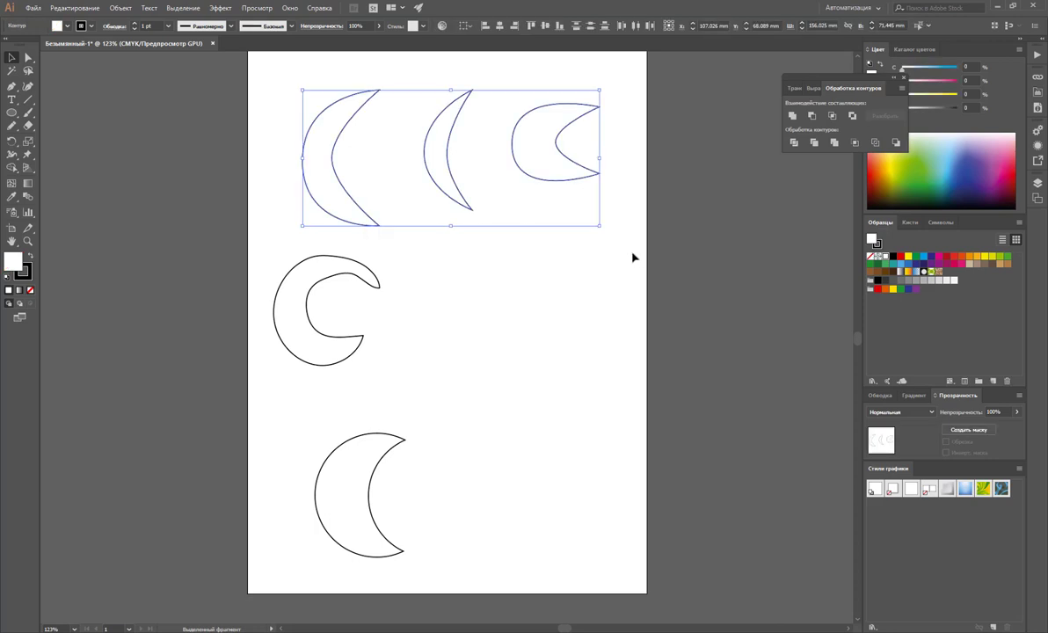
pyautogui.click(632, 257)
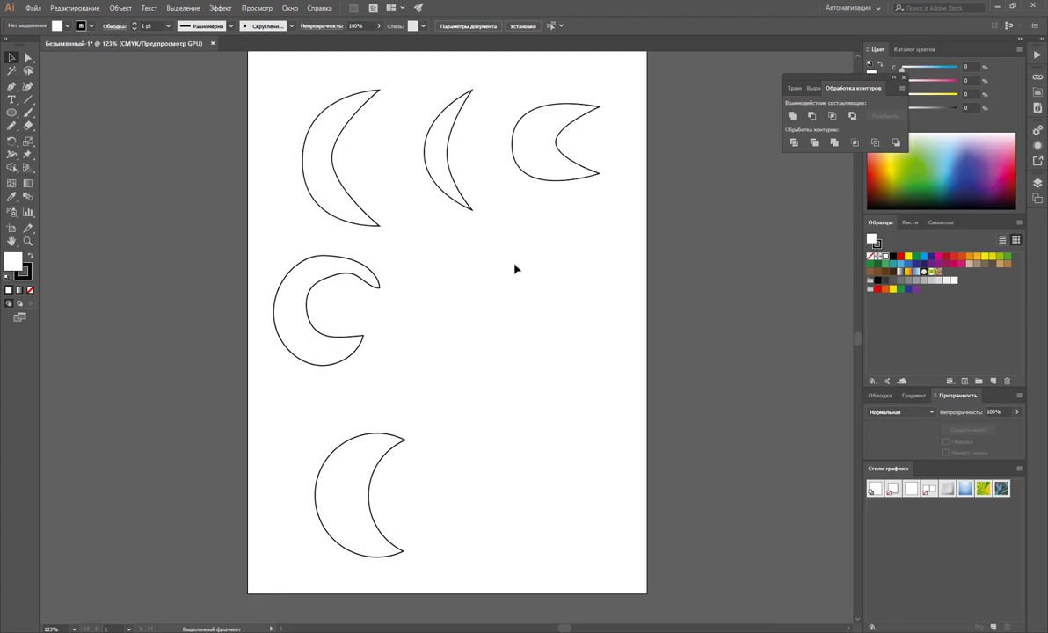
# Compare the anchor points of the pencil-drawn crescent with those of the crescent cut from two circles using Direct Selection.
pyautogui.moveTo(426, 376); pyautogui.dragTo(249, 252)
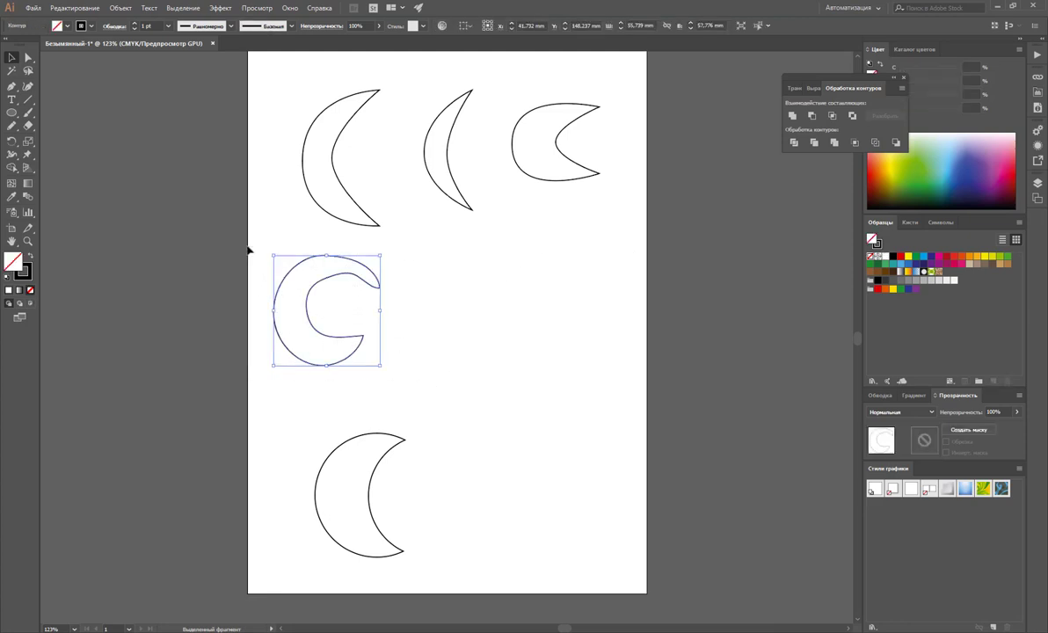
pyautogui.click(27, 57)
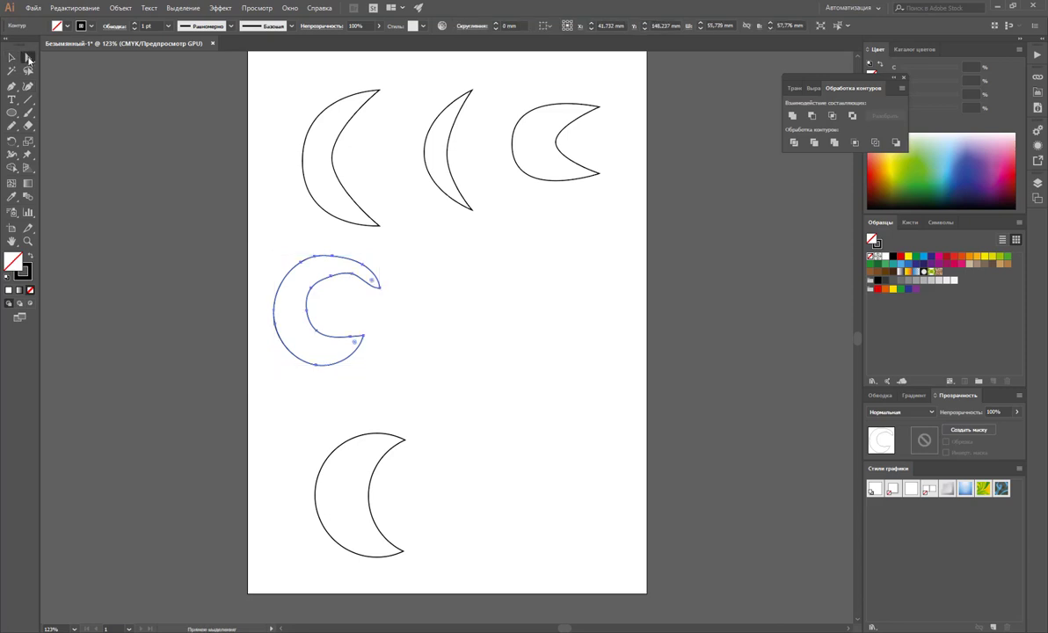
pyautogui.click(12, 57)
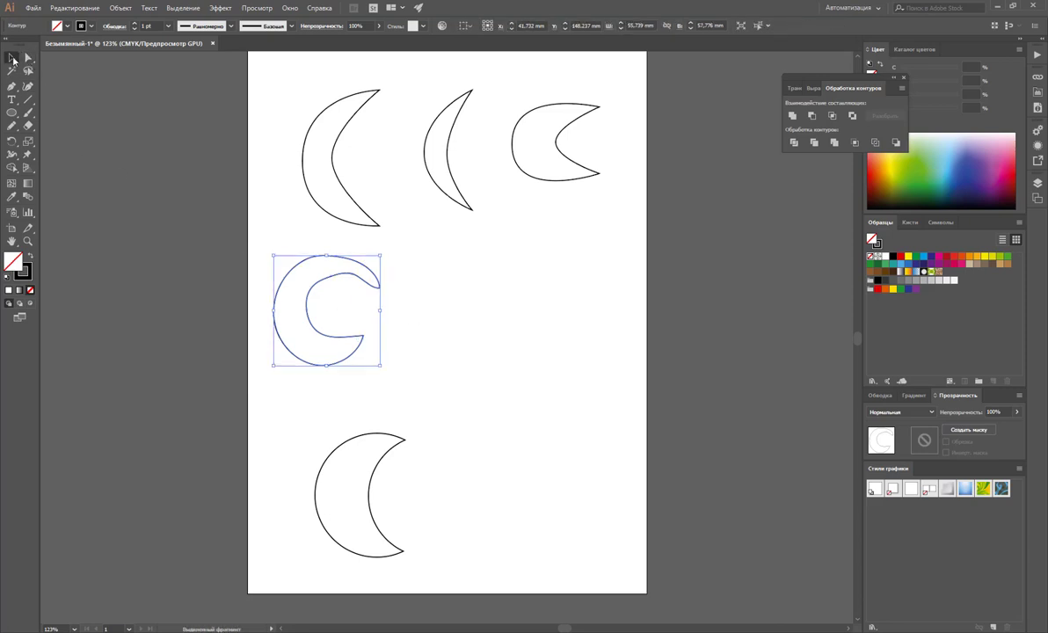
pyautogui.click(466, 369)
pyautogui.moveTo(467, 405); pyautogui.dragTo(307, 587)
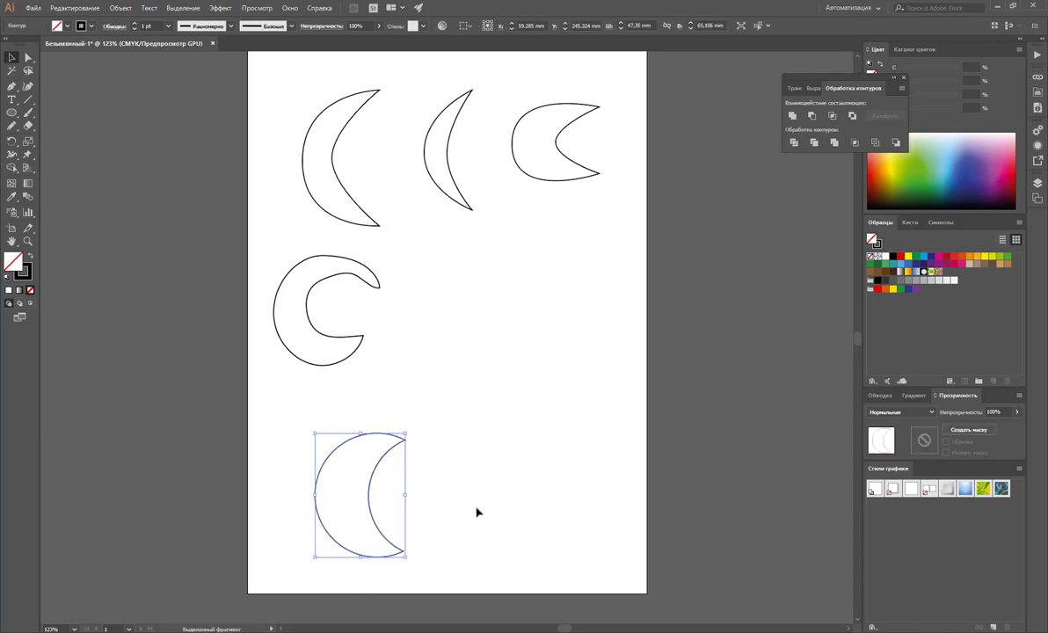
pyautogui.click(28, 57)
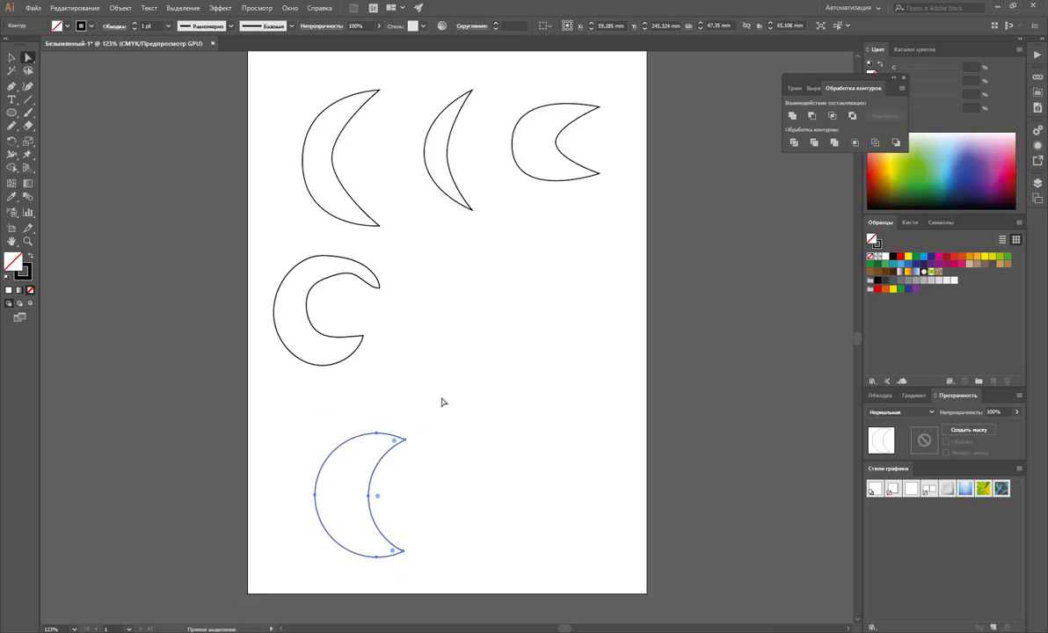
pyautogui.click(11, 57)
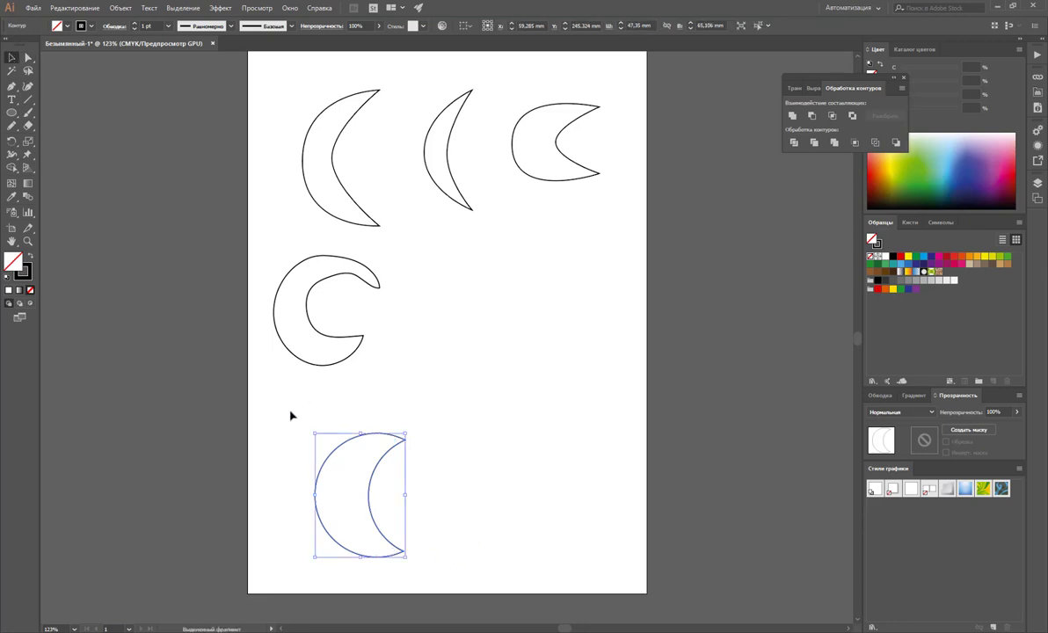